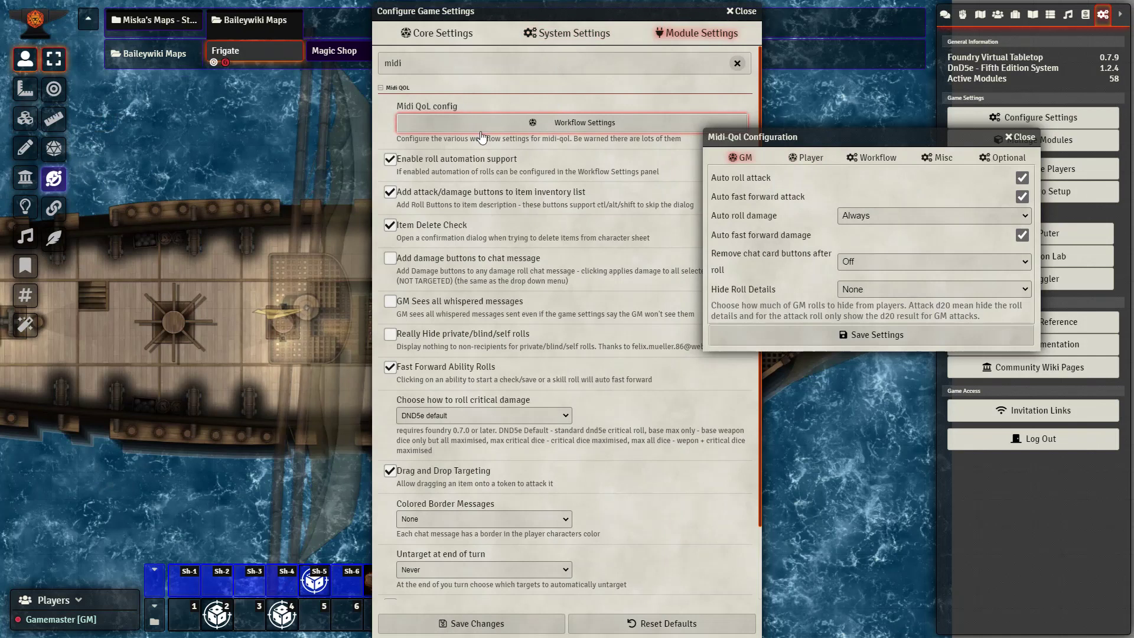
Review the Midi-QoL workflow settings, including the option to add a macro to call on use
{"action": "left_click", "coordinate": [878, 157]}
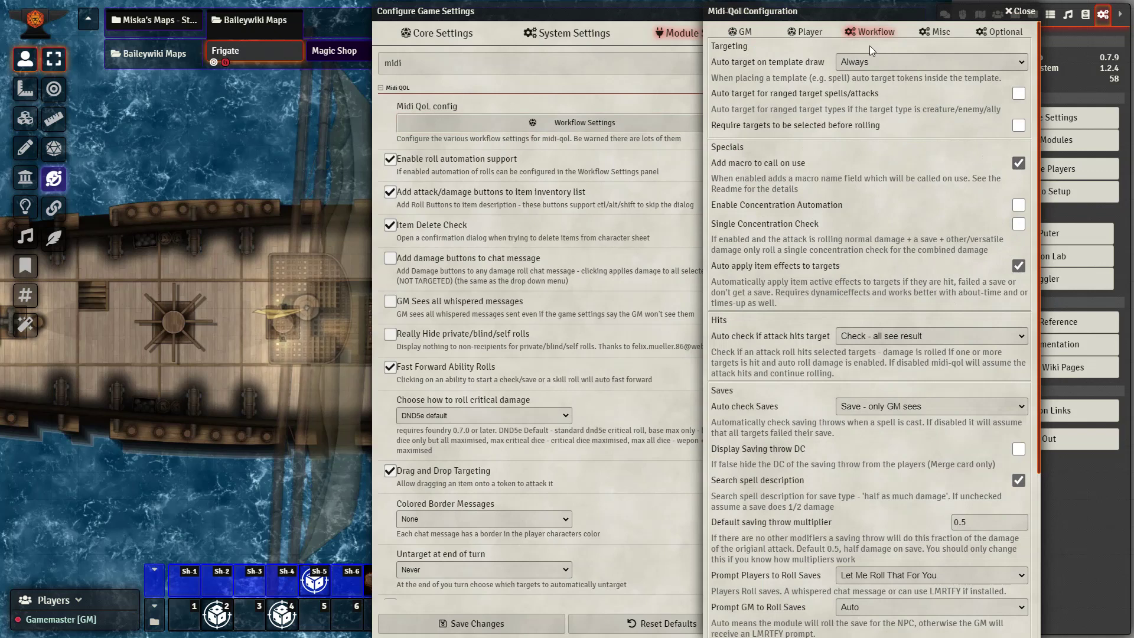
{"action": "scroll", "coordinate": [872, 342], "scroll_direction": "down", "scroll_amount": 4}
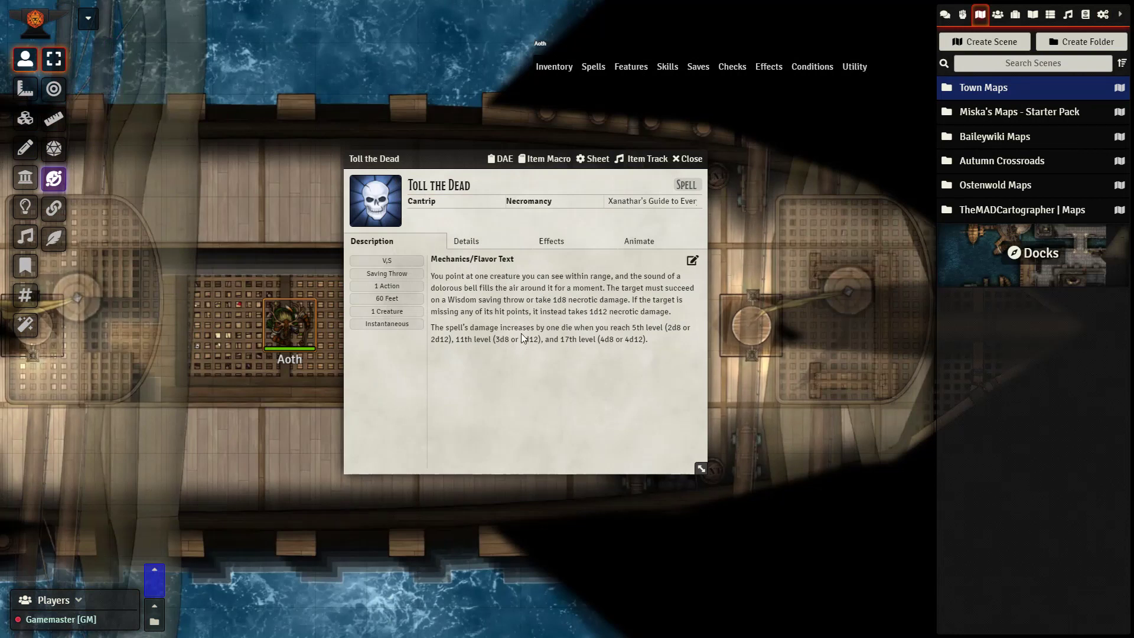
Open Toll the Dead's item macro, switch to the GitLab macro repository and select all the code of 5e/Spells/Cantrip/Toll the Dead.js
{"action": "left_click", "coordinate": [550, 161]}
{"action": "left_click", "coordinate": [603, 319]}
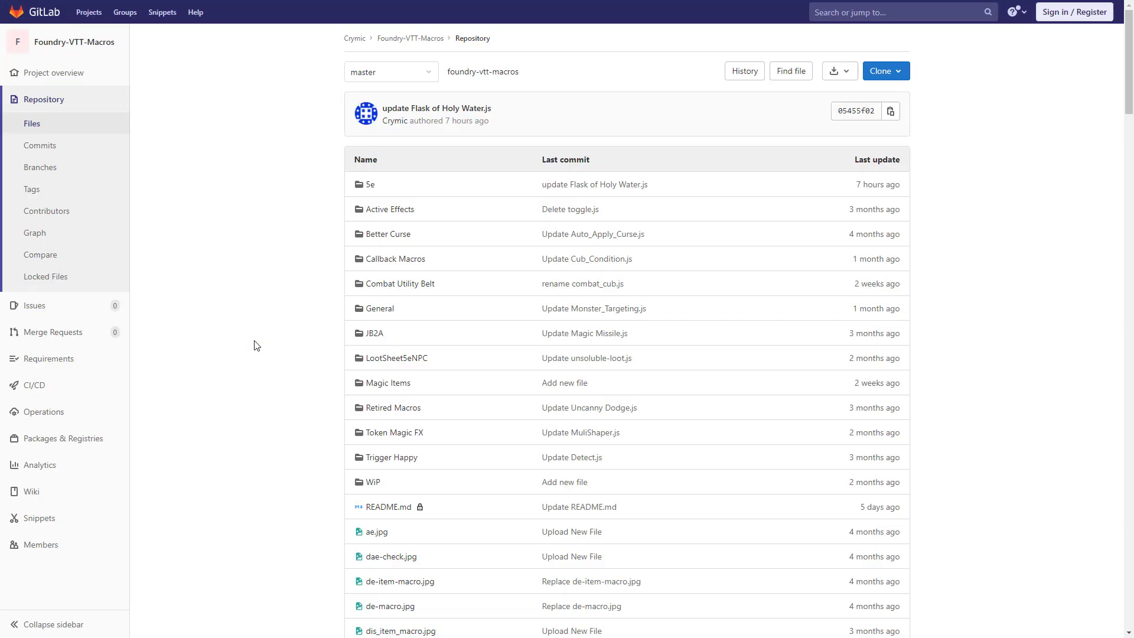
{"action": "left_click", "coordinate": [371, 186]}
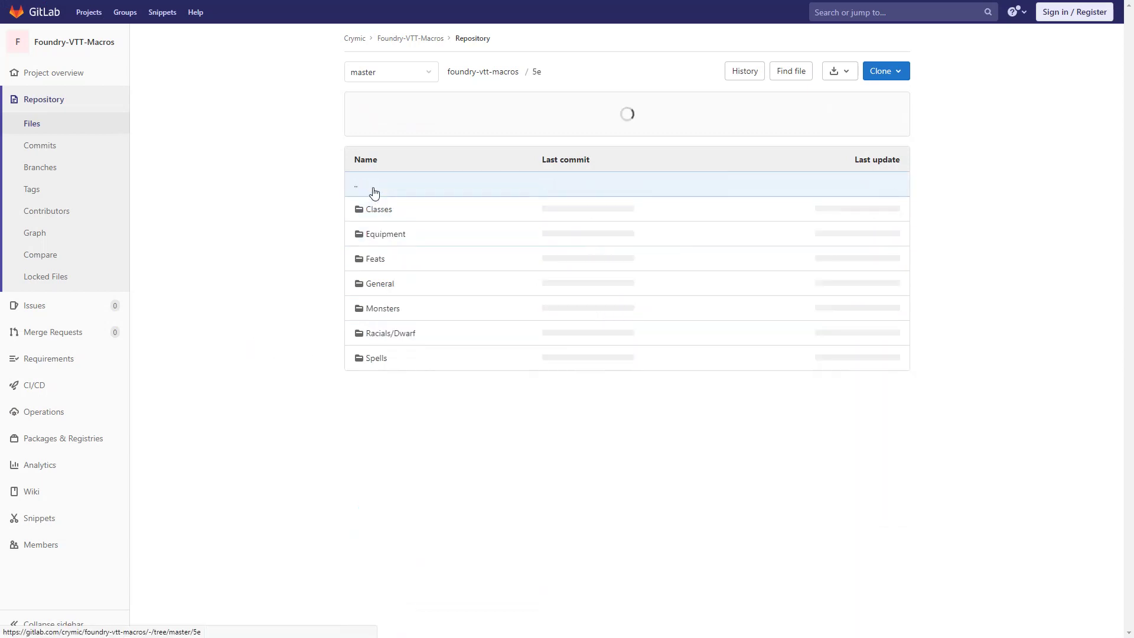
{"action": "left_click", "coordinate": [378, 363]}
{"action": "left_click", "coordinate": [392, 210]}
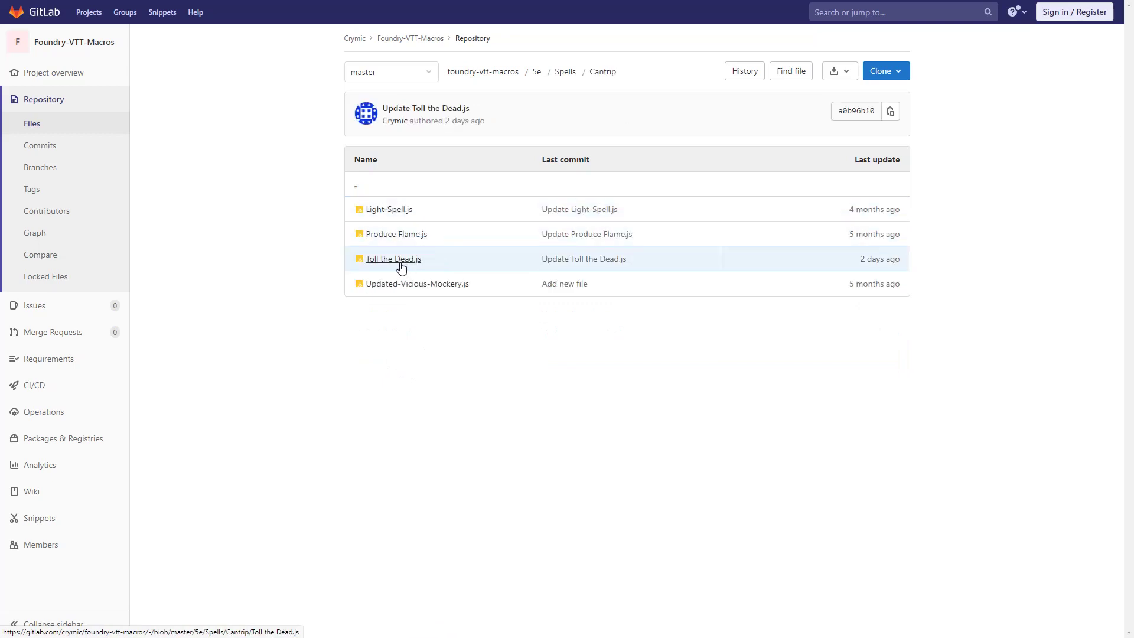
{"action": "left_click", "coordinate": [401, 264]}
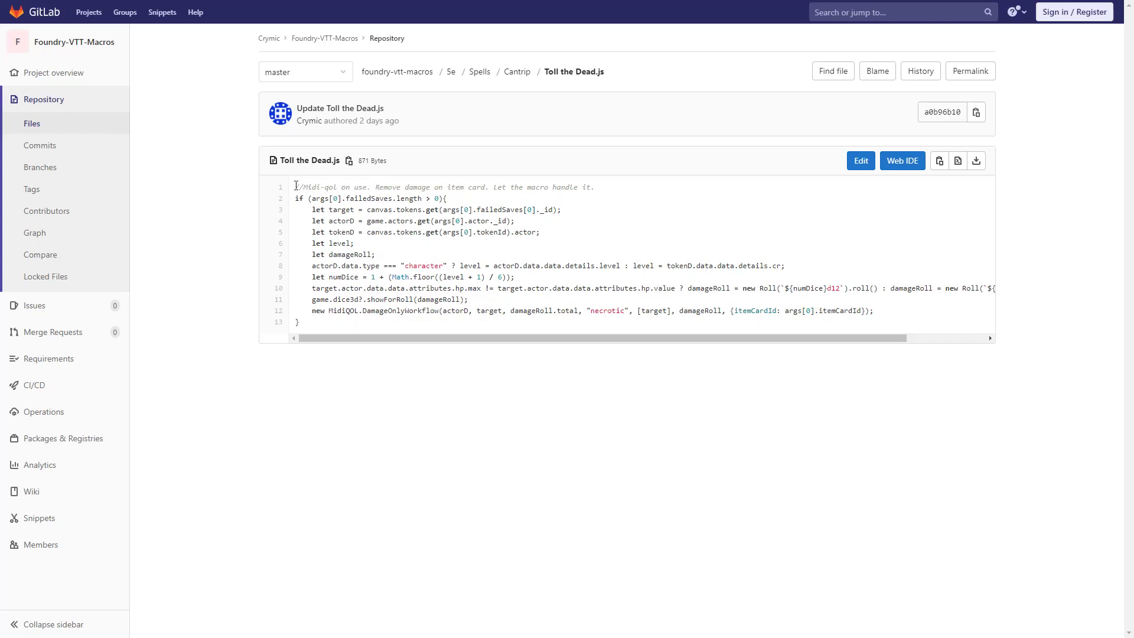
{"action": "left_click_drag", "start_coordinate": [292, 188], "coordinate": [844, 360]}
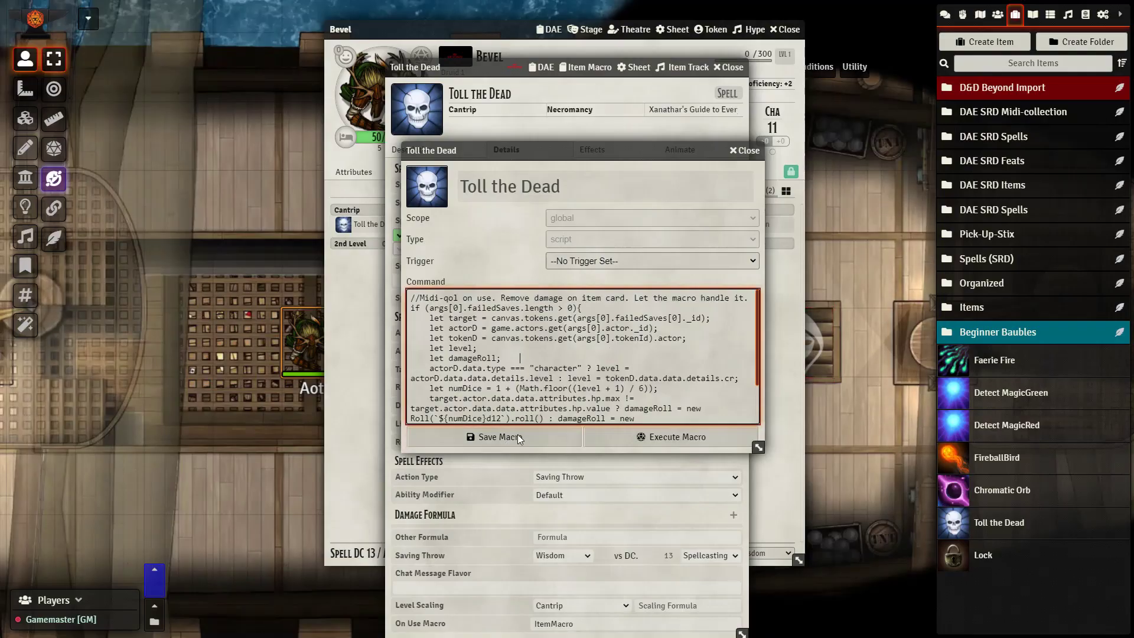
Save the pasted code as Toll the Dead's item macro, check the spell's On Use Macro field and close the open sheets
{"action": "left_click", "coordinate": [517, 434]}
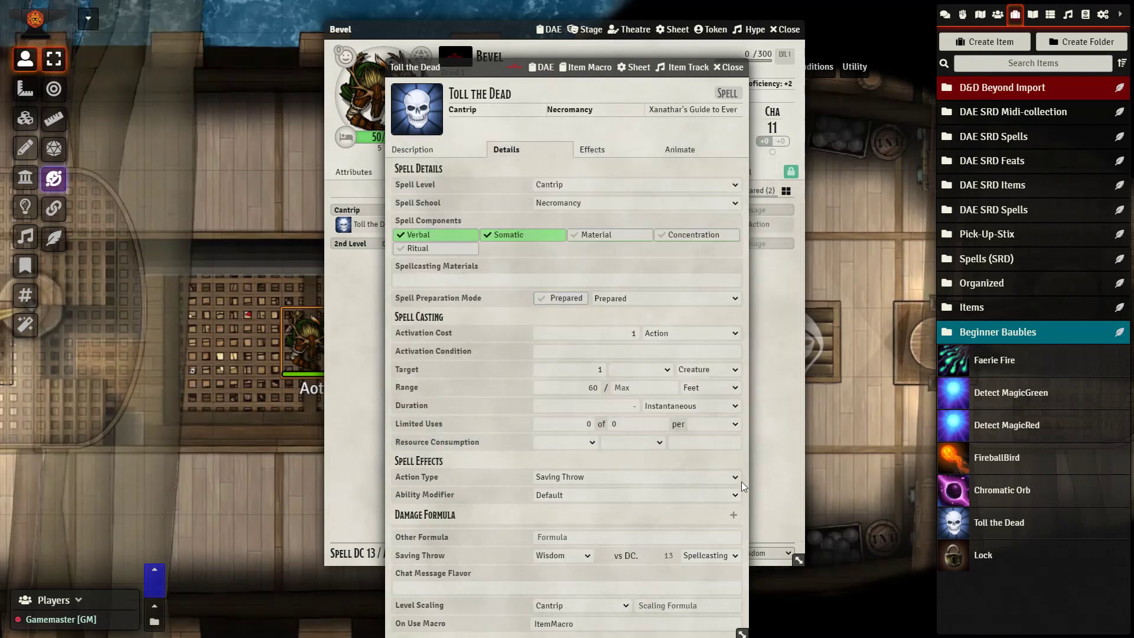
{"action": "left_click", "coordinate": [578, 623]}
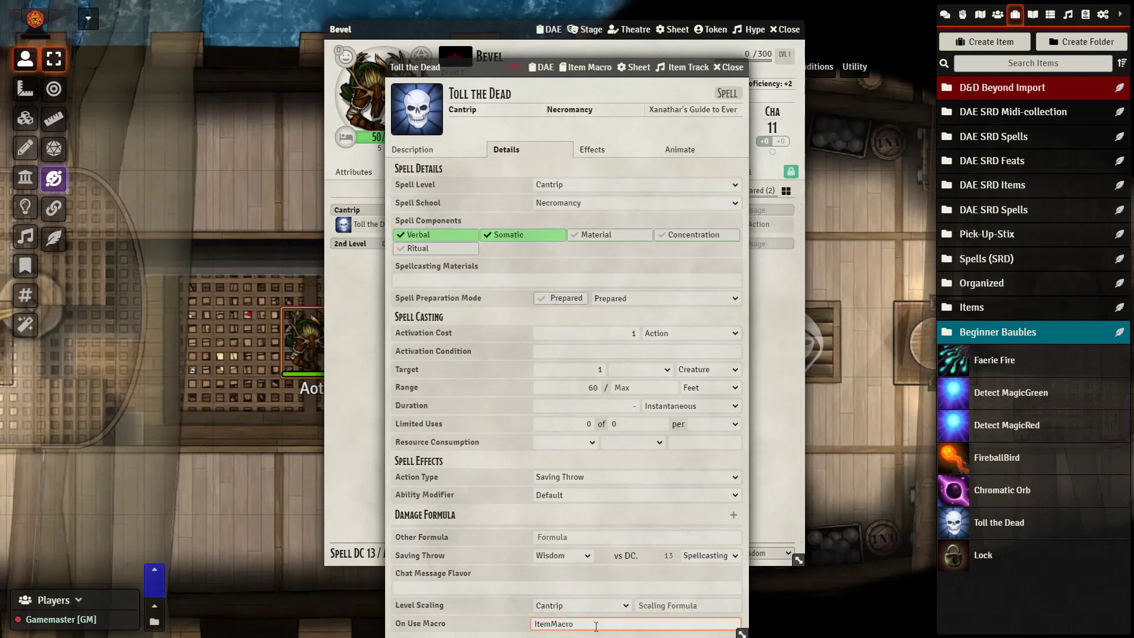
{"action": "left_click", "coordinate": [727, 66]}
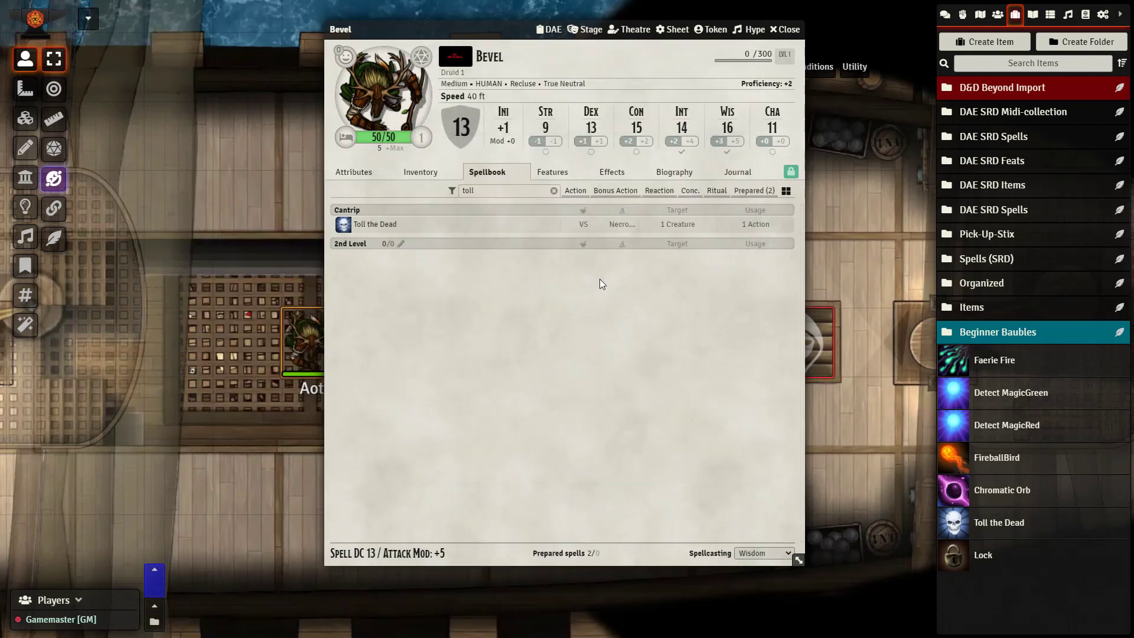
{"action": "key", "text": "Escape"}
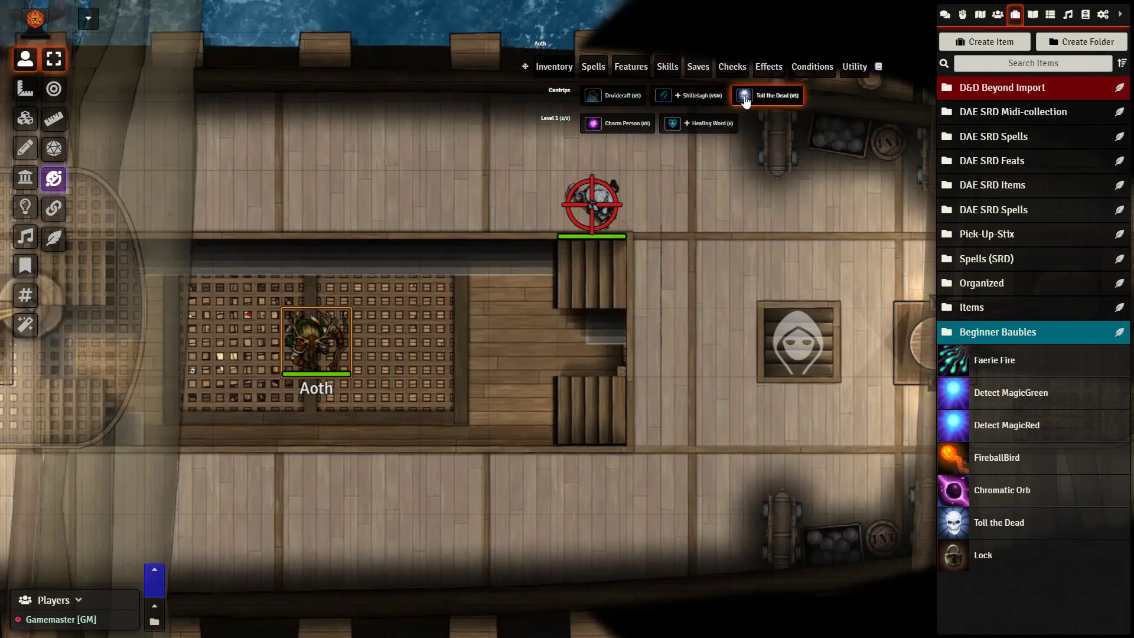
Cast Toll the Dead from the selected Aoth token at the targeted token and show the rolls in the chat log
{"action": "left_click", "coordinate": [745, 99]}
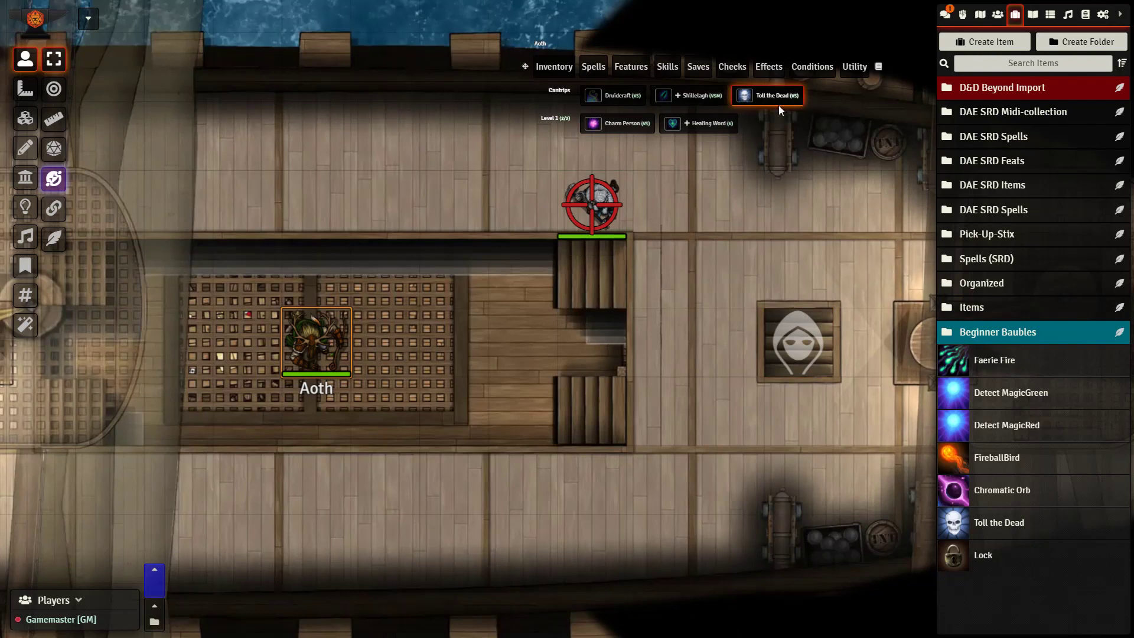
{"action": "left_click", "coordinate": [944, 16]}
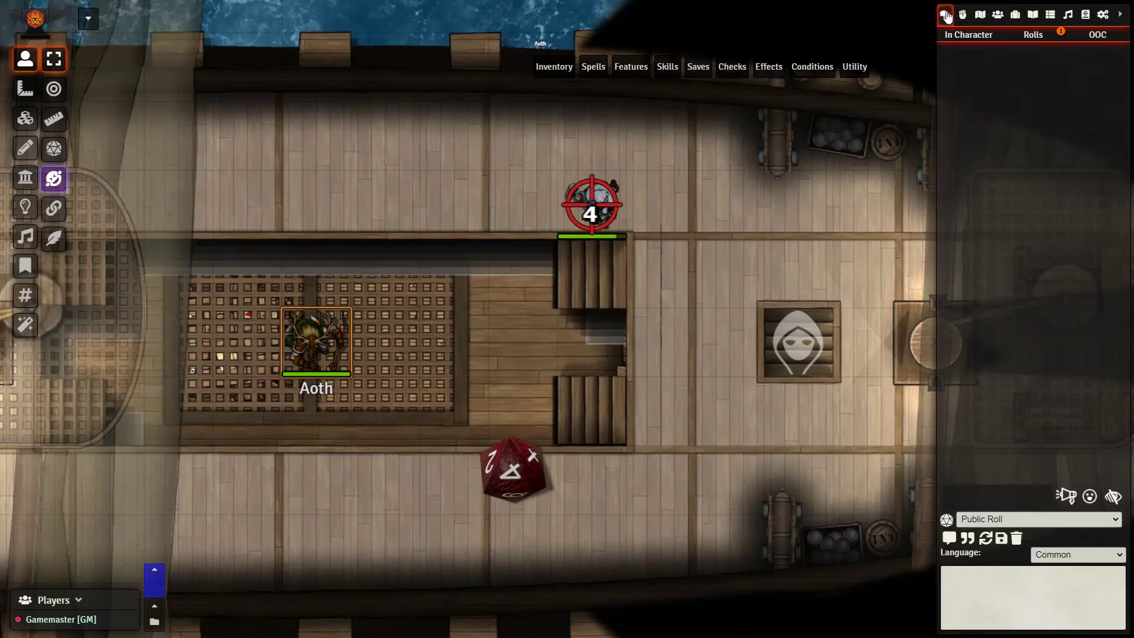
{"action": "left_click", "coordinate": [1044, 40]}
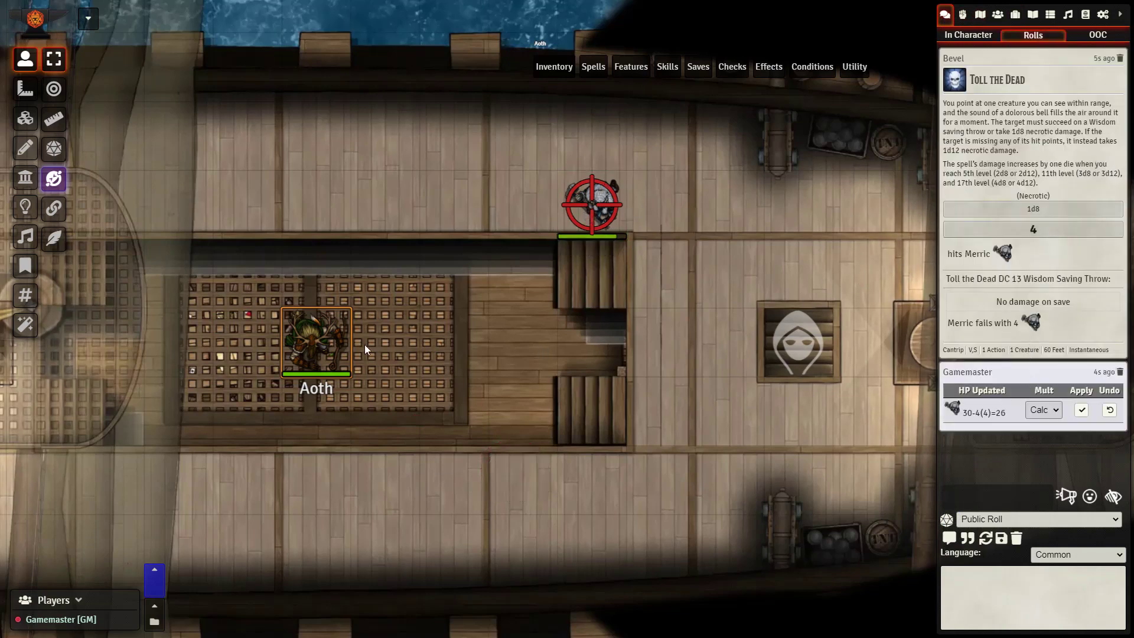
Cast Toll the Dead again at the same, already damaged target
{"action": "mouse_move", "coordinate": [673, 75]}
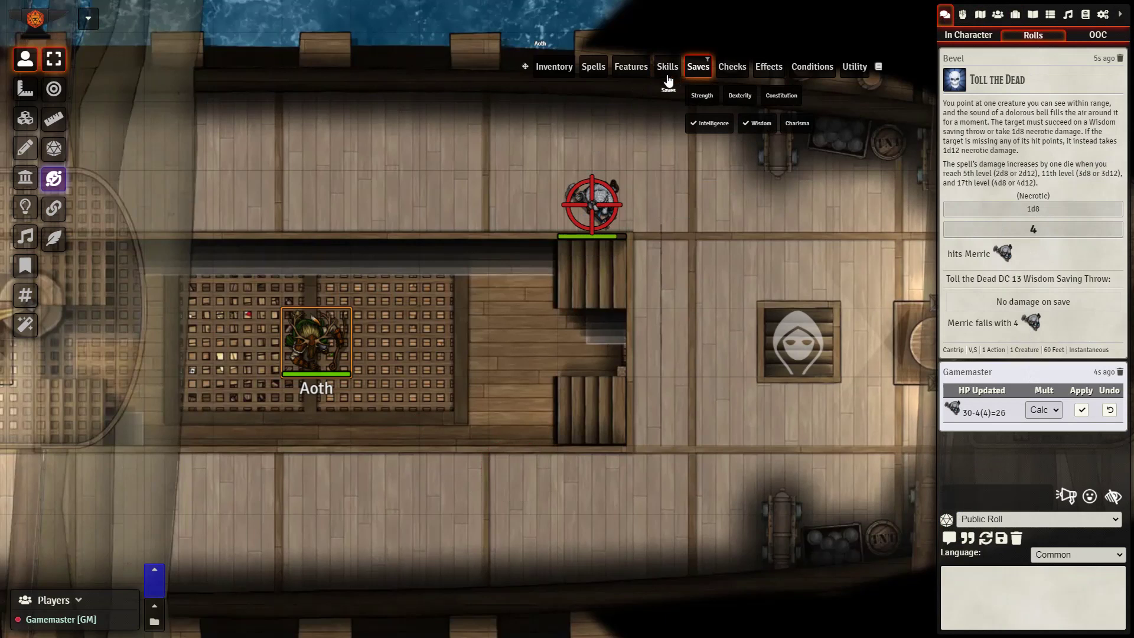
{"action": "mouse_move", "coordinate": [606, 77]}
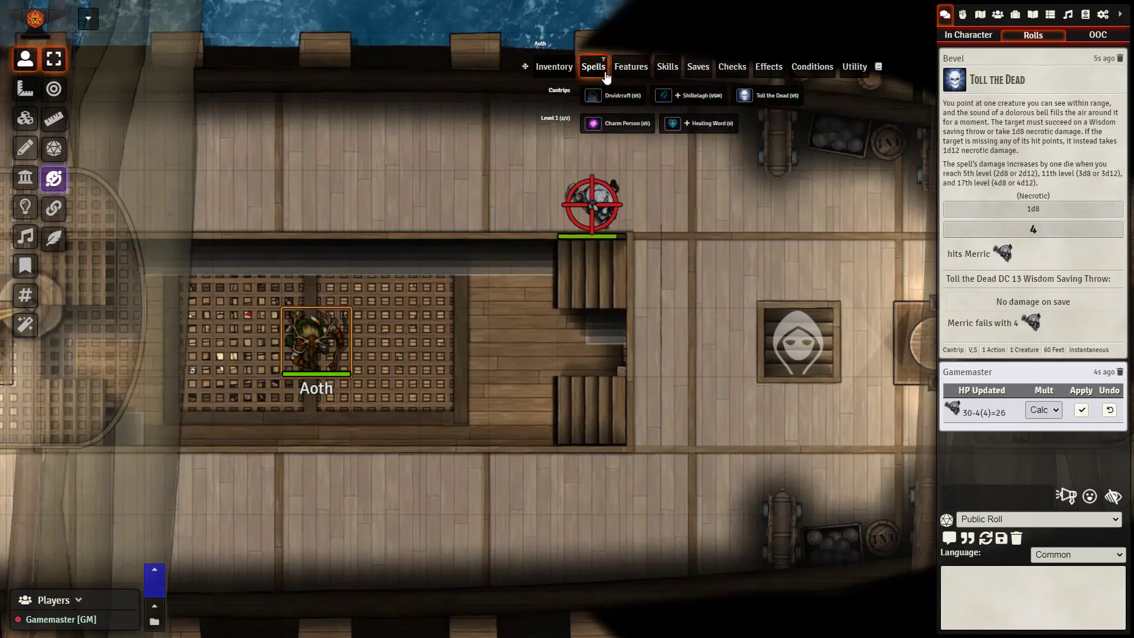
{"action": "left_click", "coordinate": [750, 101]}
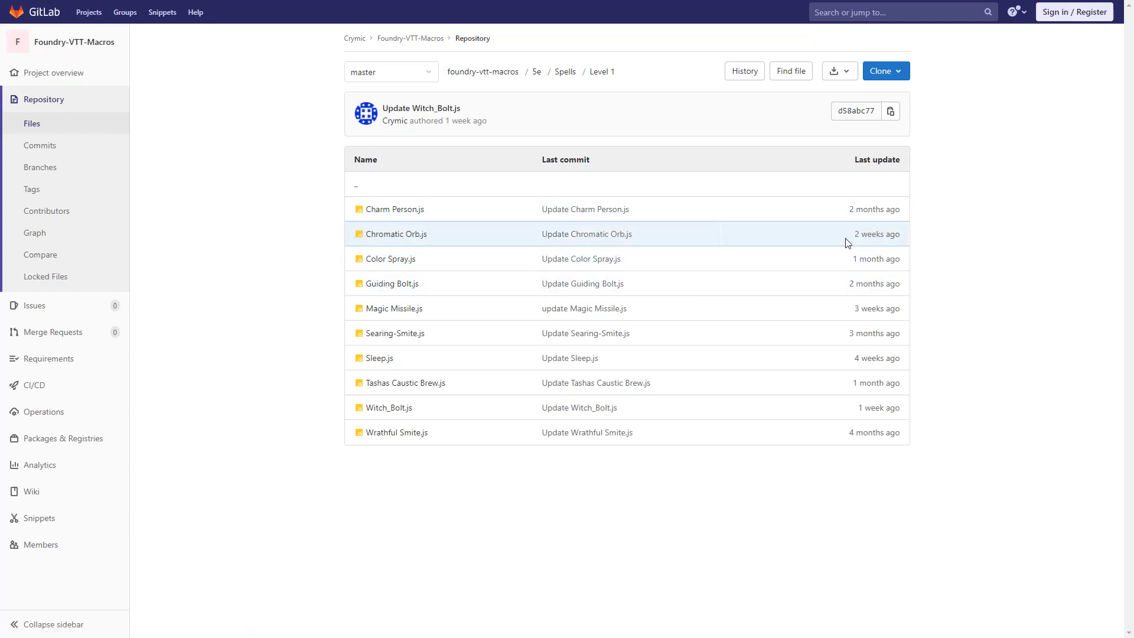
Open Chromatic Orb.js in the GitLab Level 1 spells folder and save its code as the Chromatic Orb spell's item macro in Foundry
{"action": "mouse_move", "coordinate": [856, 219]}
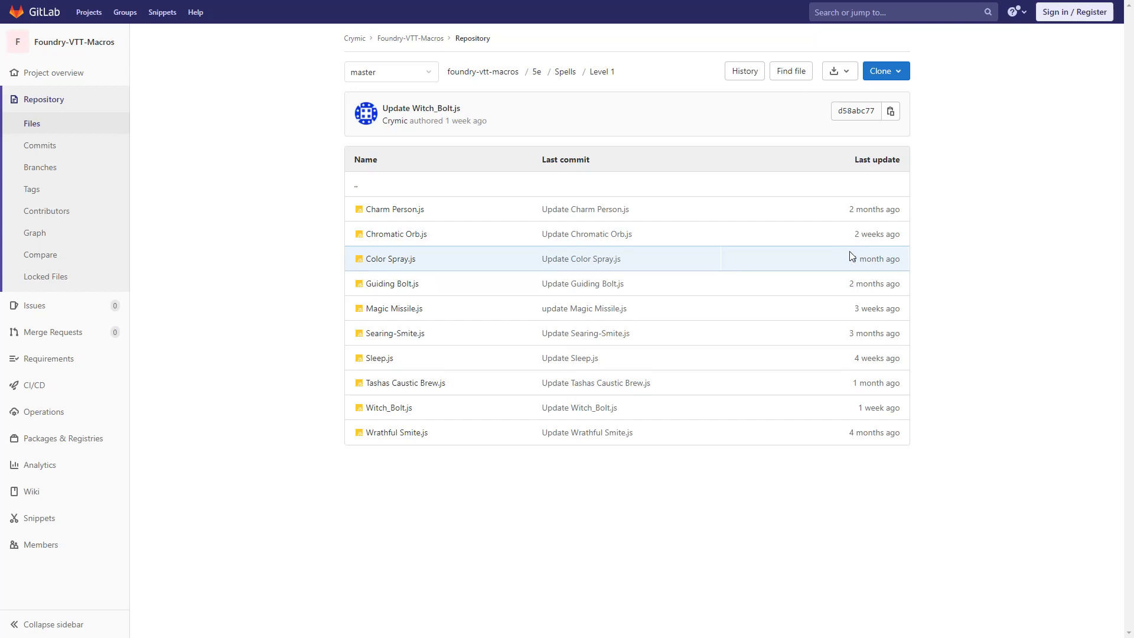
{"action": "left_click", "coordinate": [414, 235]}
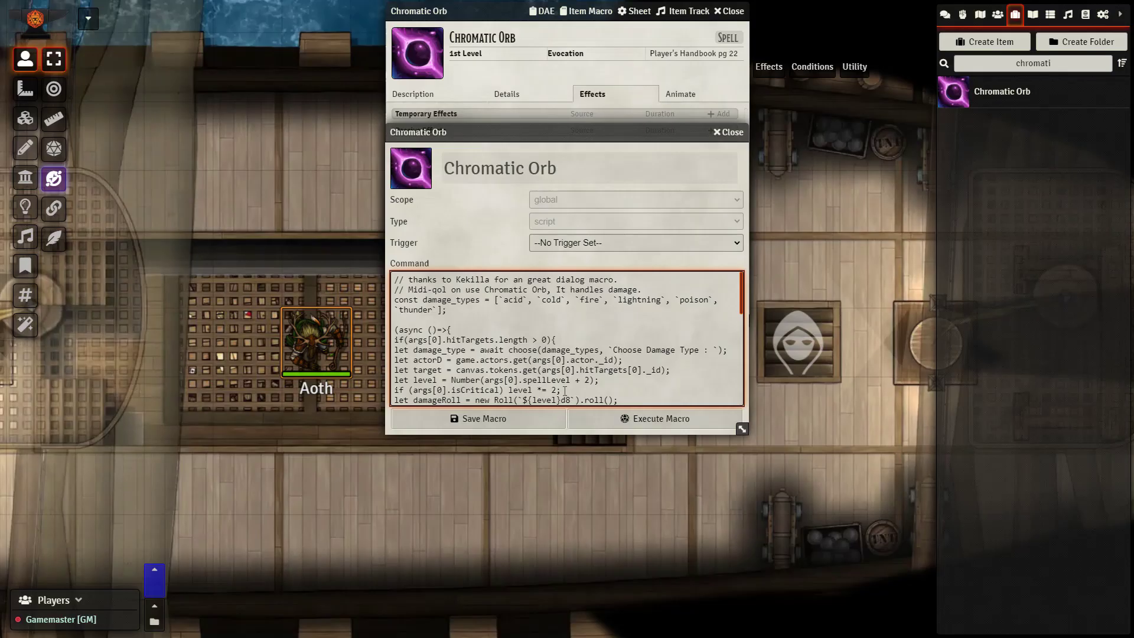
{"action": "left_click", "coordinate": [519, 419]}
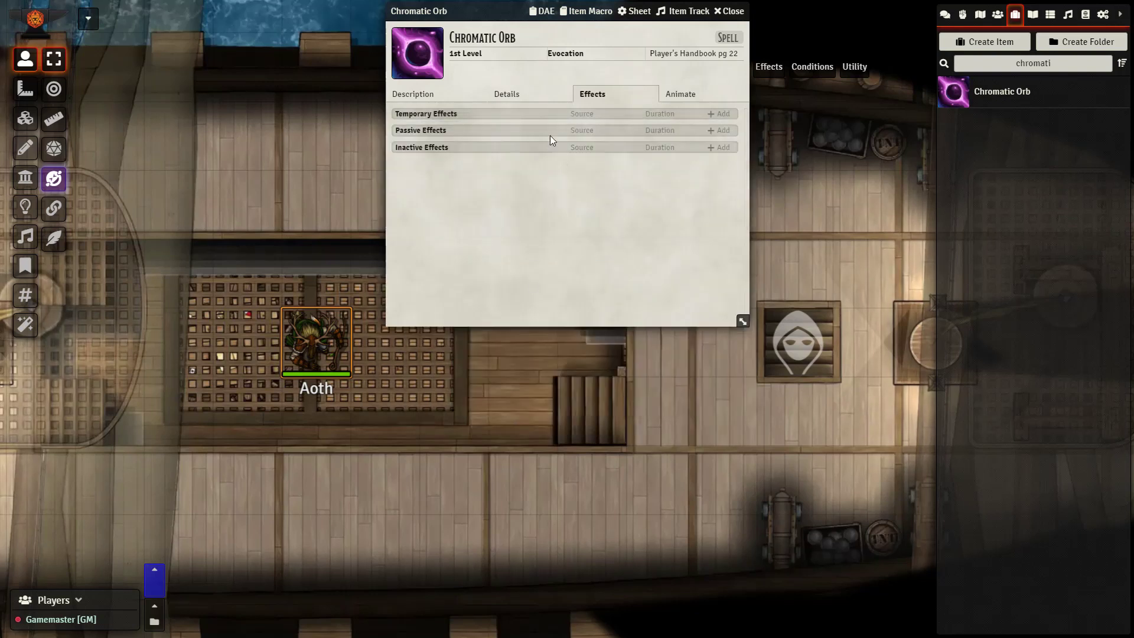
Remove the 3d8 damage formula from Chromatic Orb's details and set its On Use Macro to ItemMacro
{"action": "left_click", "coordinate": [507, 94]}
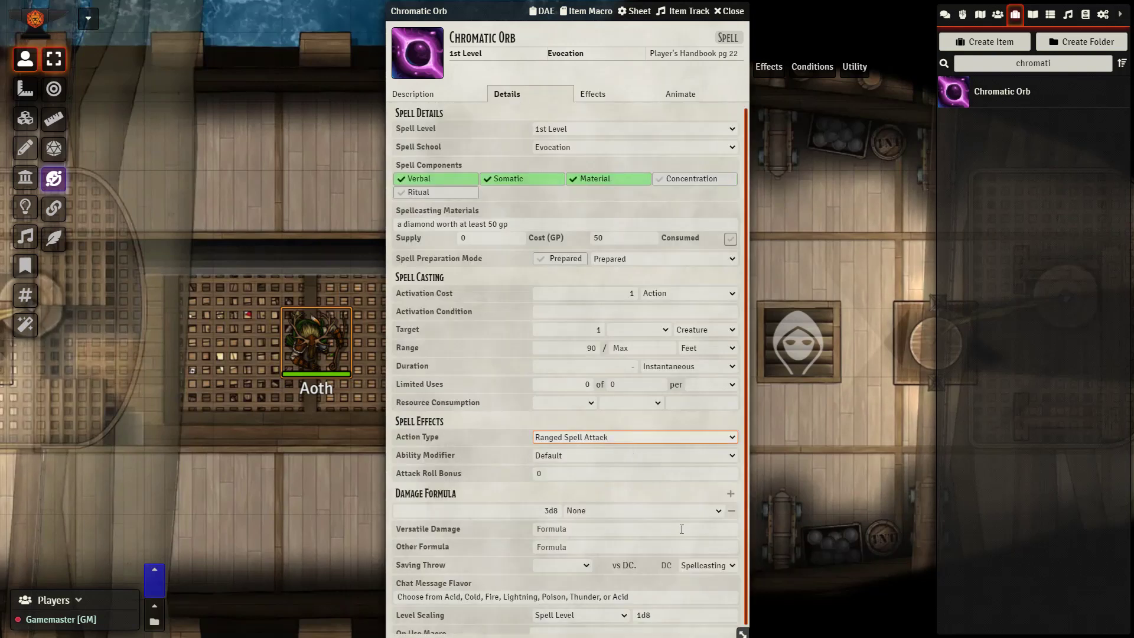
{"action": "left_click", "coordinate": [732, 511]}
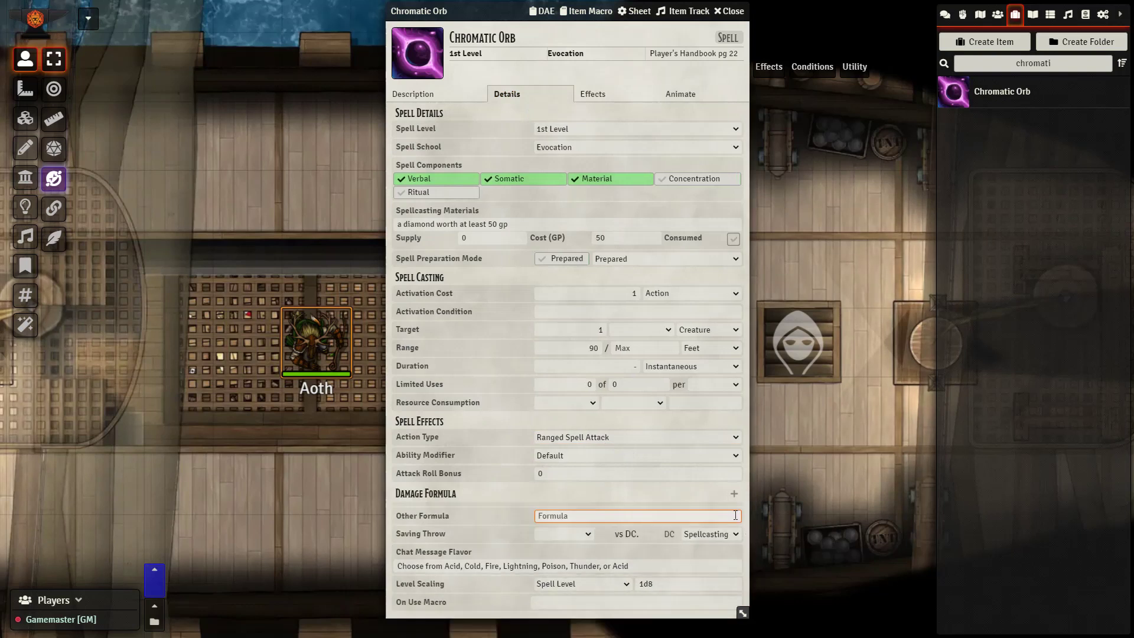
{"action": "left_click", "coordinate": [594, 598]}
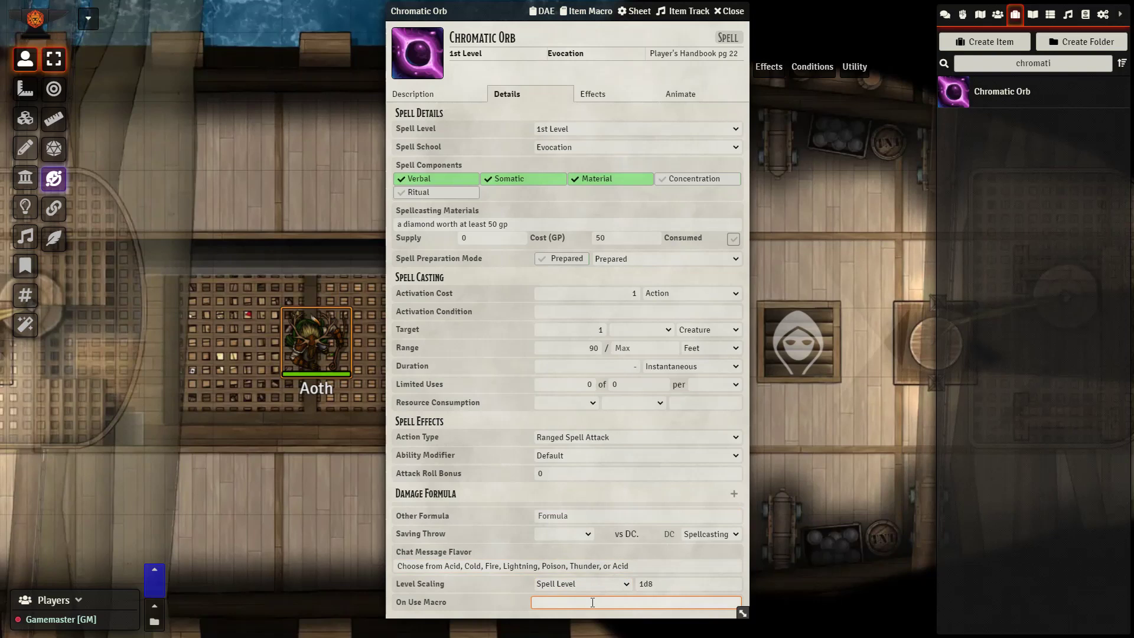
{"action": "type", "text": "ItemMacro"}
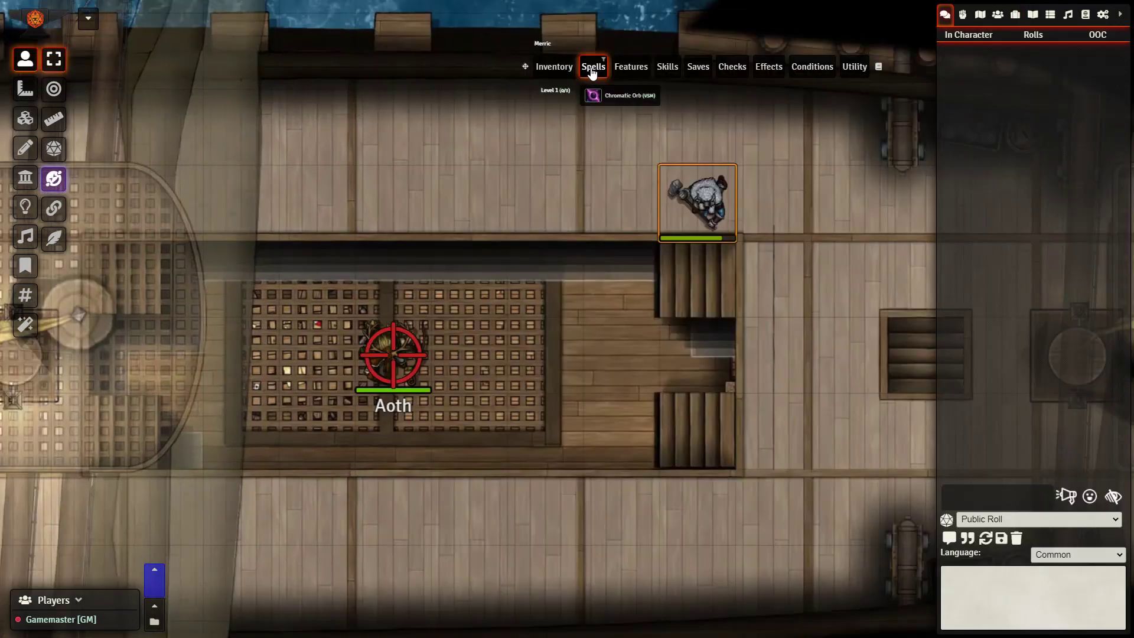
Cast Chromatic Orb at 1st level against the targeted Aoth token, choosing fire as the damage type
{"action": "left_click", "coordinate": [608, 97]}
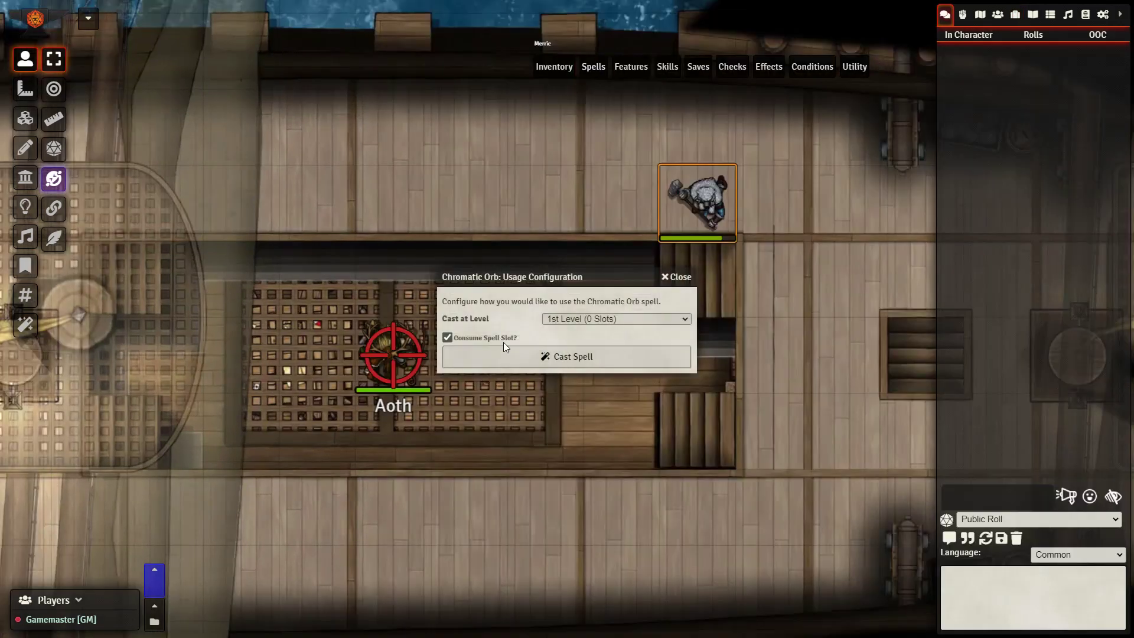
{"action": "left_click", "coordinate": [510, 360]}
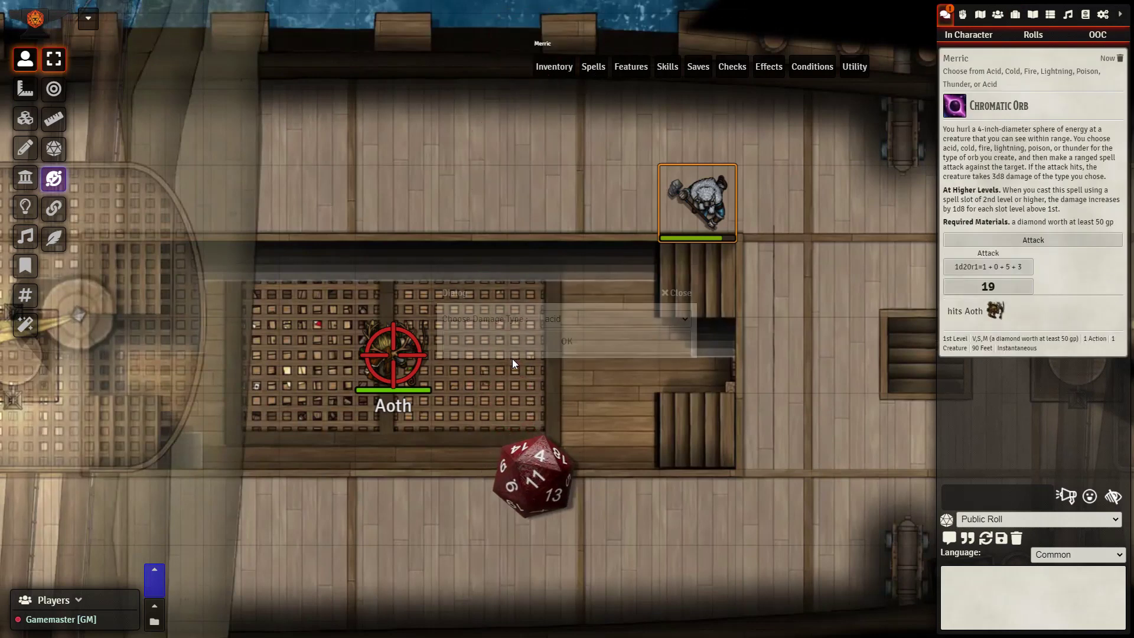
{"action": "left_click", "coordinate": [561, 320]}
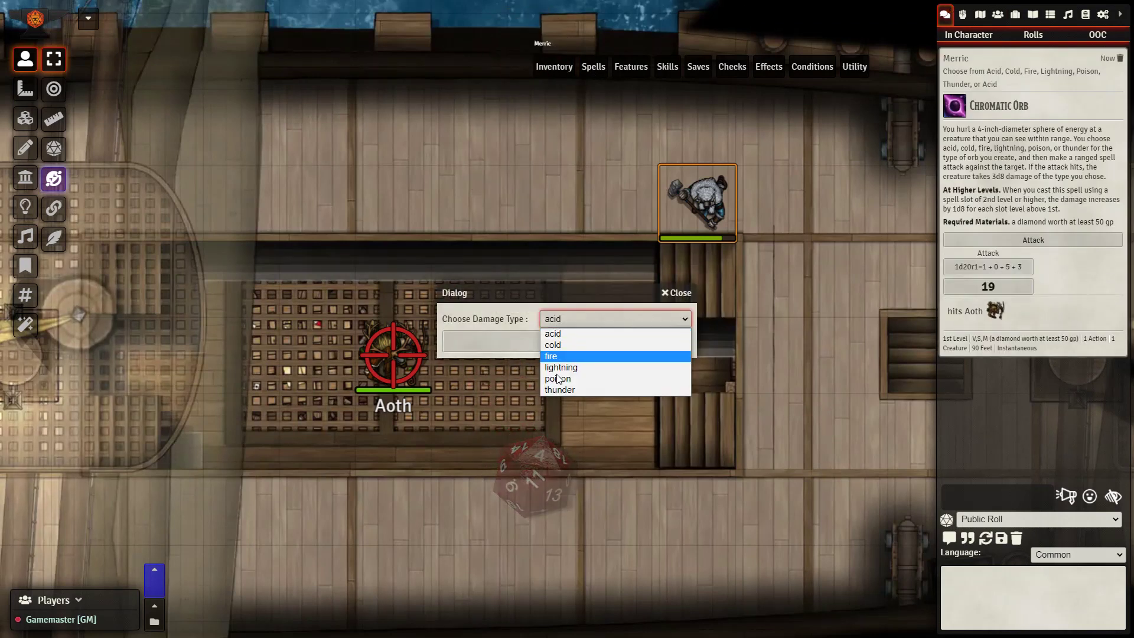
{"action": "left_click", "coordinate": [561, 357]}
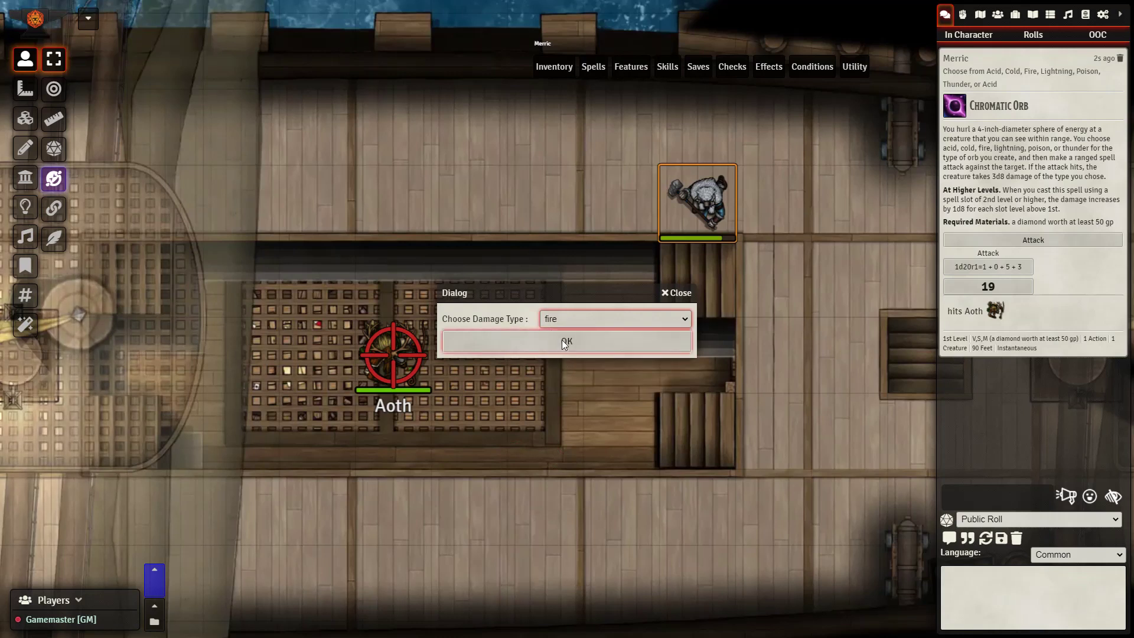
{"action": "left_click", "coordinate": [561, 339]}
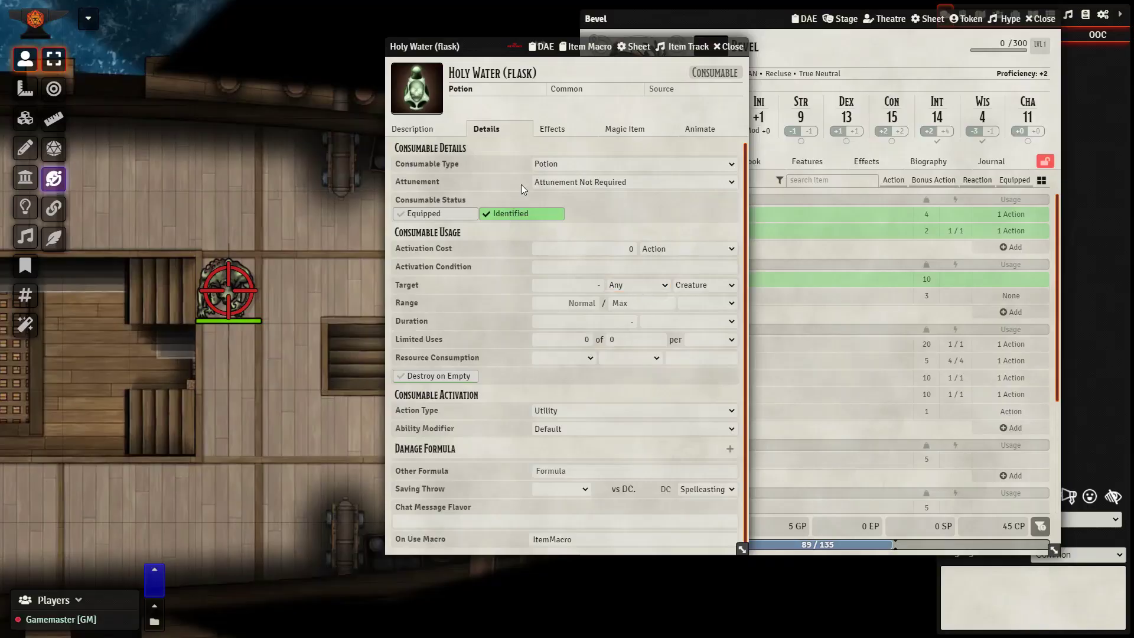
Review the Holy Water (flask) item's target and On Use Macro fields and open its item macro
{"action": "left_click", "coordinate": [542, 286]}
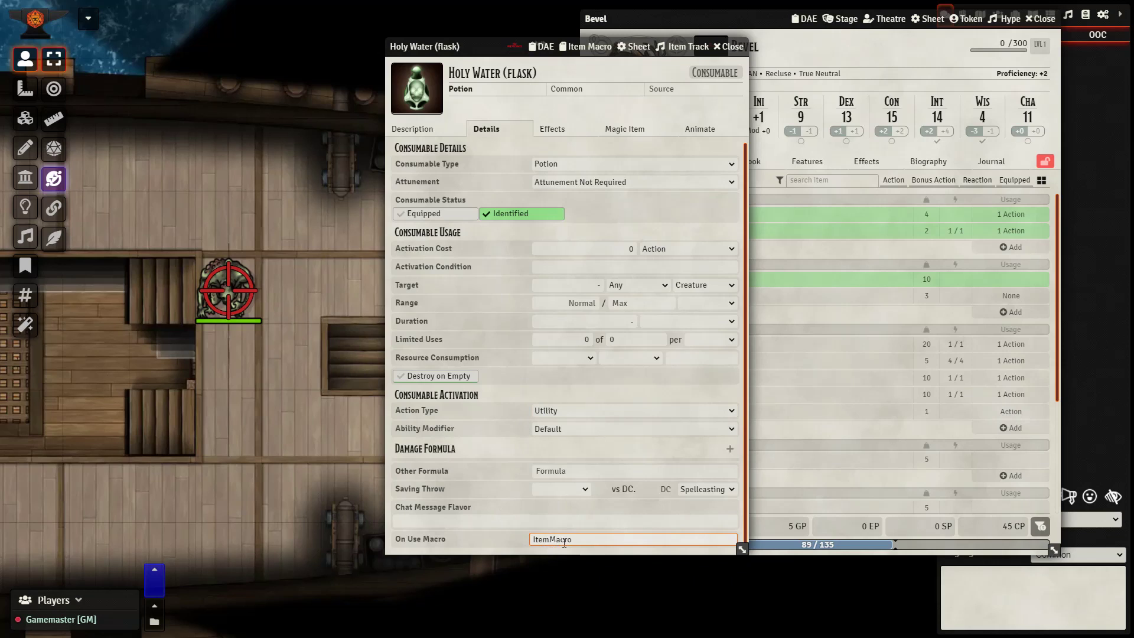
{"action": "left_click", "coordinate": [585, 46]}
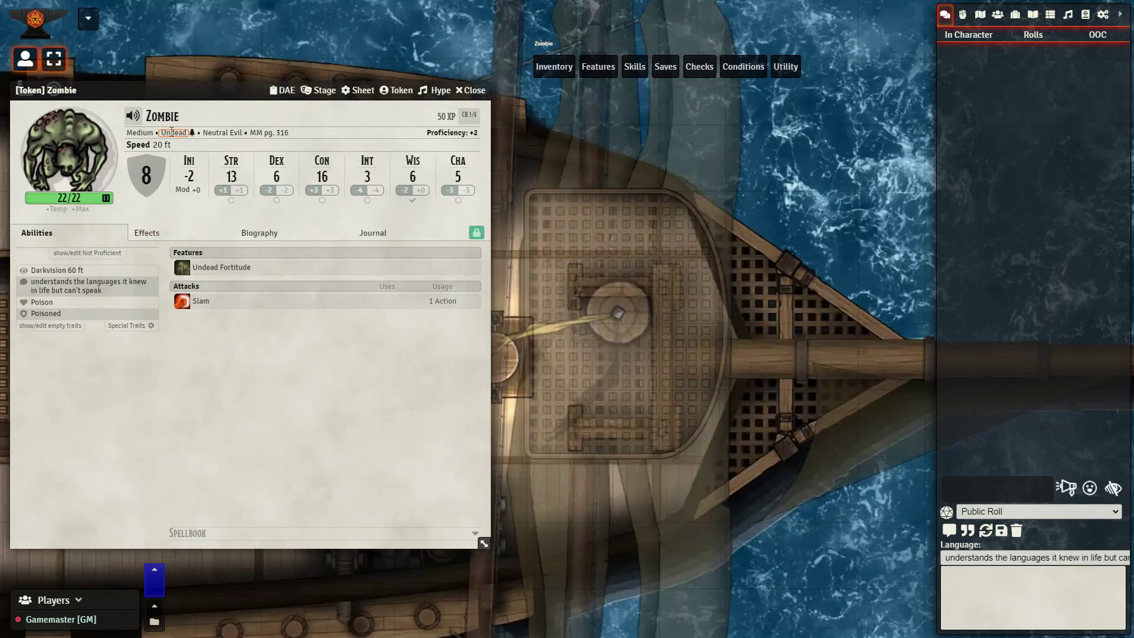
Close the Zombie's sheet, select the Aoth token and use its Holy Water (flask) on the targeted Zombie
{"action": "left_click", "coordinate": [472, 91]}
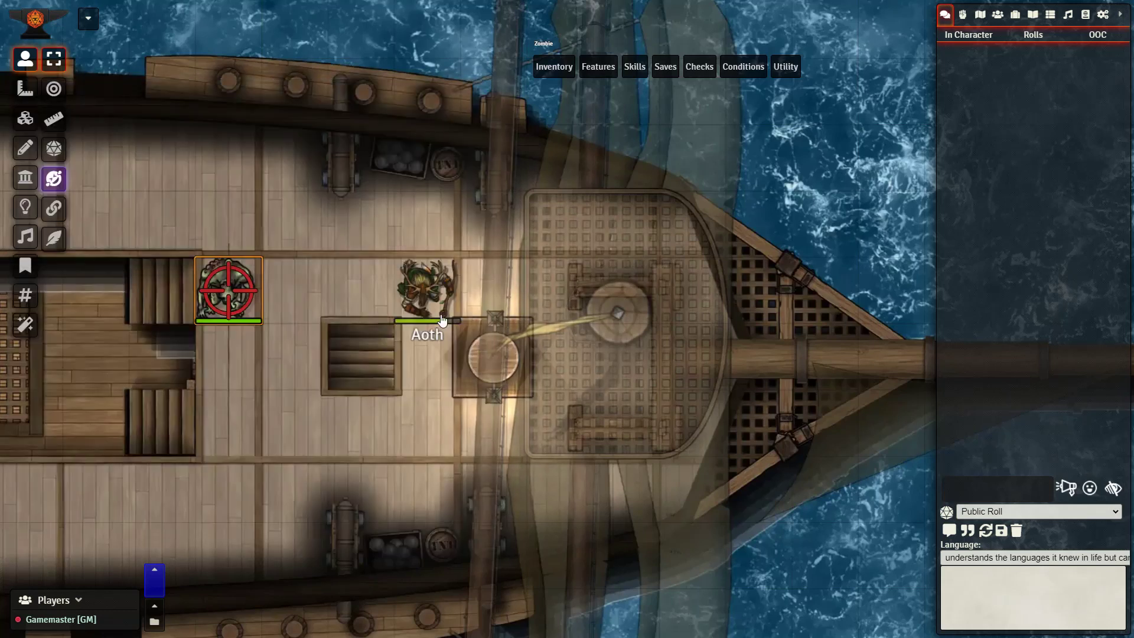
{"action": "left_click", "coordinate": [442, 320]}
{"action": "mouse_move", "coordinate": [546, 68]}
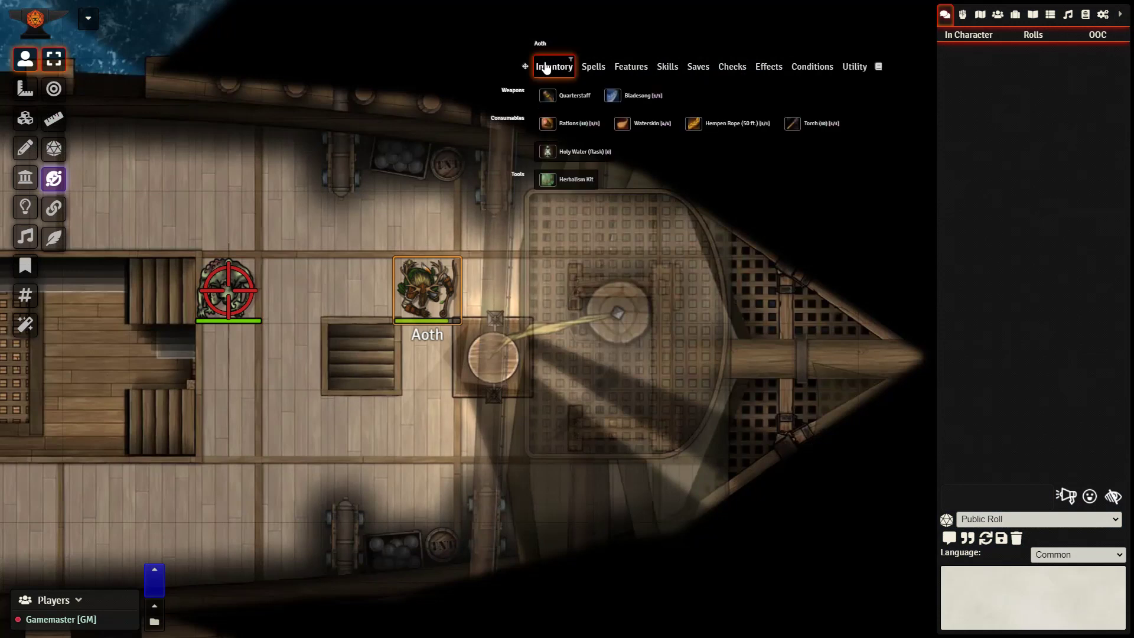
{"action": "left_click", "coordinate": [567, 153]}
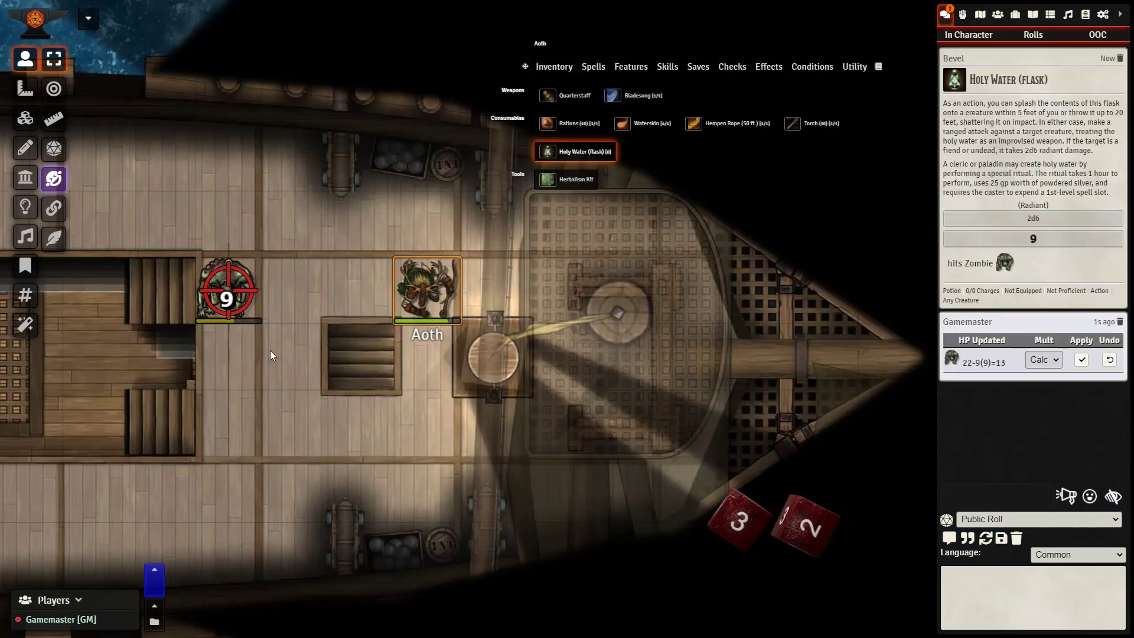